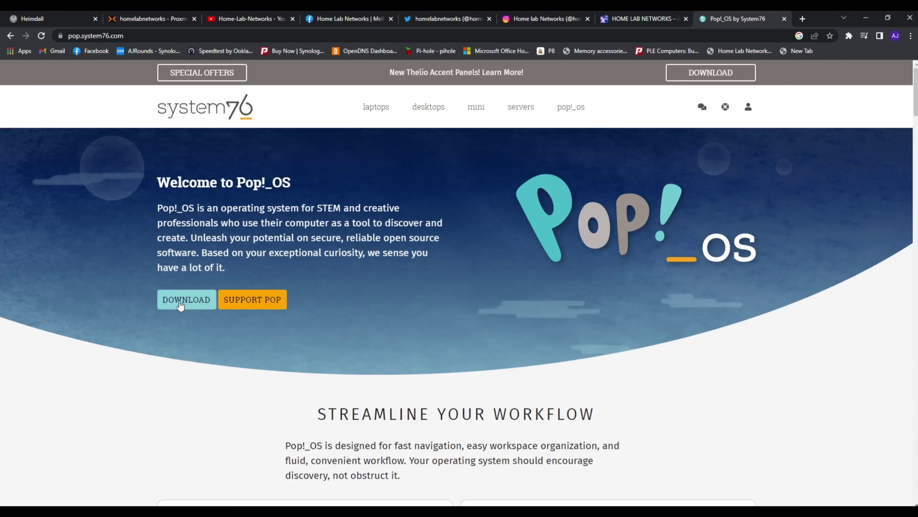
Download the Pop!_OS installer ISO and select it as the file to upload.
{"action": "left_click", "coordinate": [186, 300]}
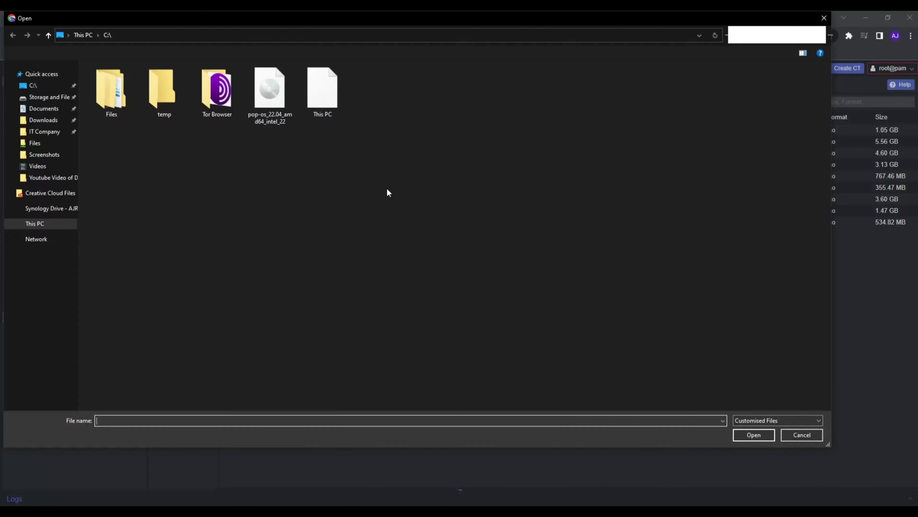
{"action": "double_click", "coordinate": [270, 88]}
Upload the pop-os 22.04 ISO to local storage and close the finished task log.
{"action": "left_click", "coordinate": [534, 349]}
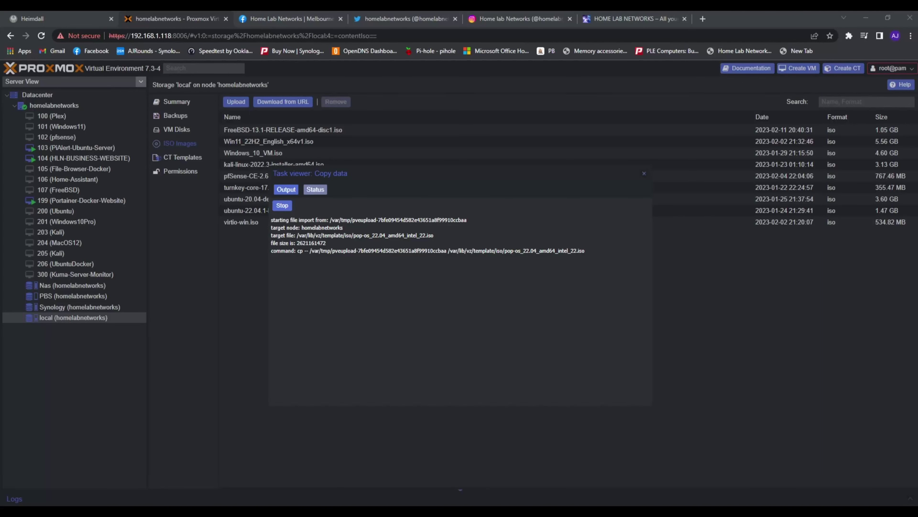
{"action": "left_click", "coordinate": [644, 173]}
{"action": "left_click", "coordinate": [798, 68]}
{"action": "type", "text": "Pop"}
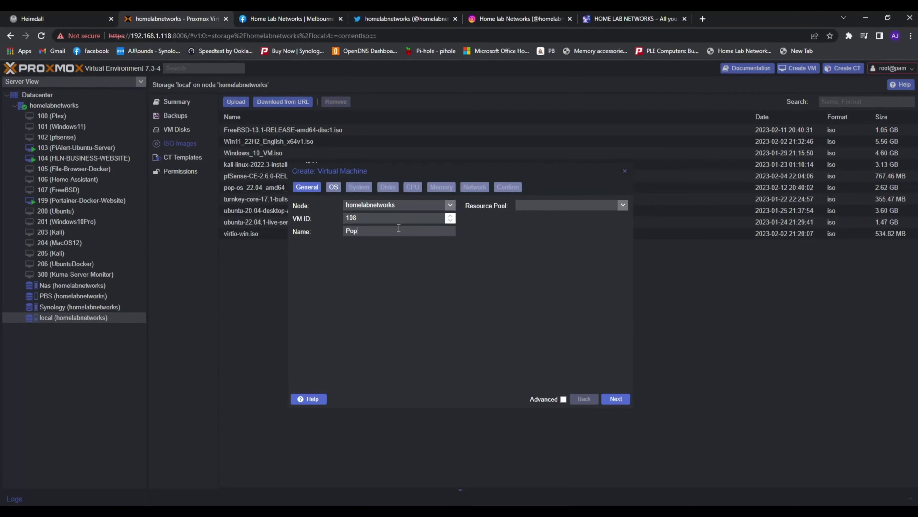
Name the new VM Pop-OS and use the Pop!_OS 22.04 ISO as install media.
{"action": "type", "text": "-OS"}
{"action": "left_click", "coordinate": [616, 398]}
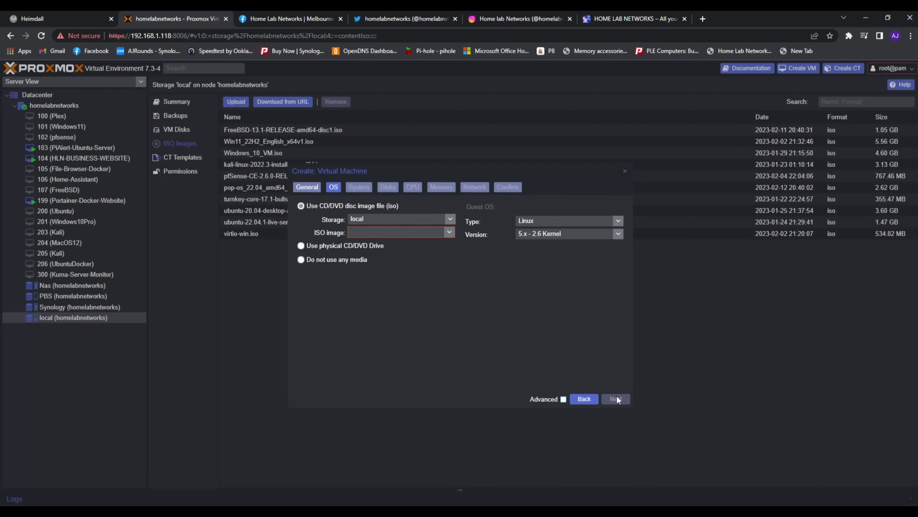
{"action": "left_click", "coordinate": [447, 234]}
{"action": "left_click", "coordinate": [452, 292]}
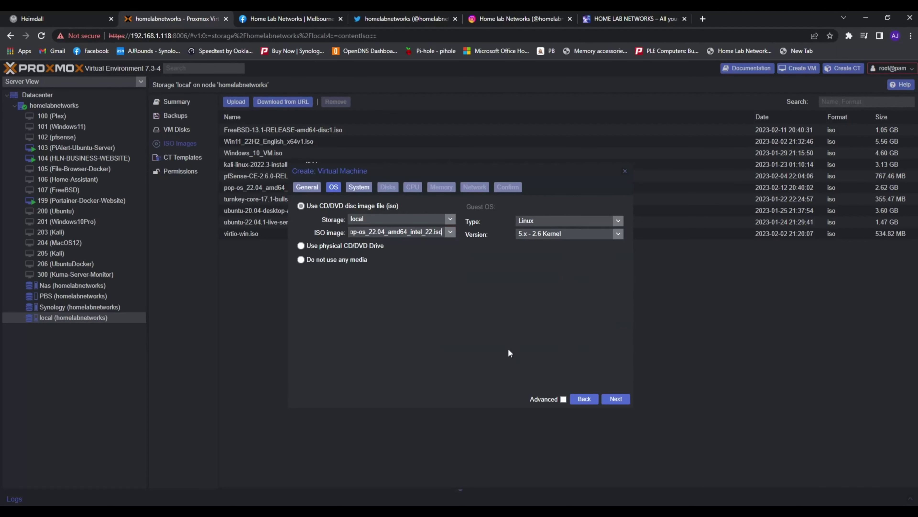
{"action": "left_click", "coordinate": [614, 402]}
Set the graphic card to VirGL GPU and store the virtual disk on local storage.
{"action": "left_click", "coordinate": [448, 206]}
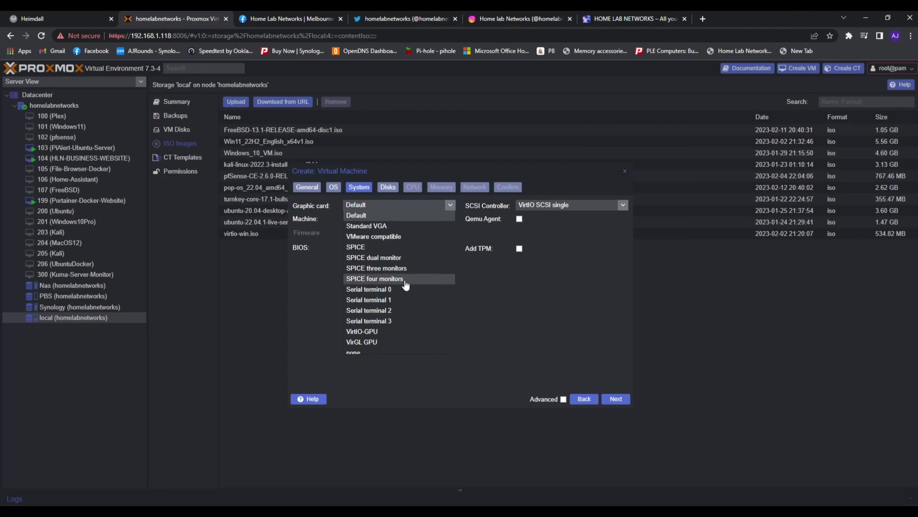
{"action": "left_click", "coordinate": [392, 342]}
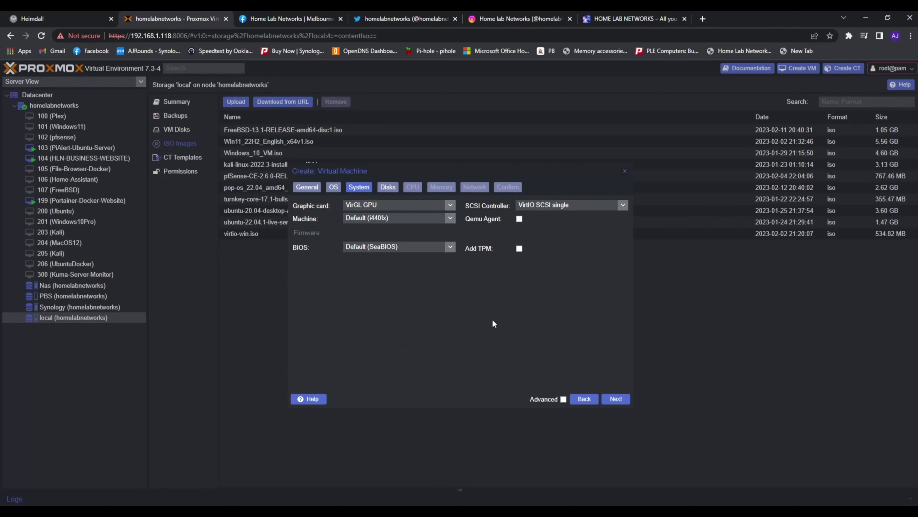
{"action": "left_click", "coordinate": [616, 400]}
{"action": "left_click", "coordinate": [483, 254]}
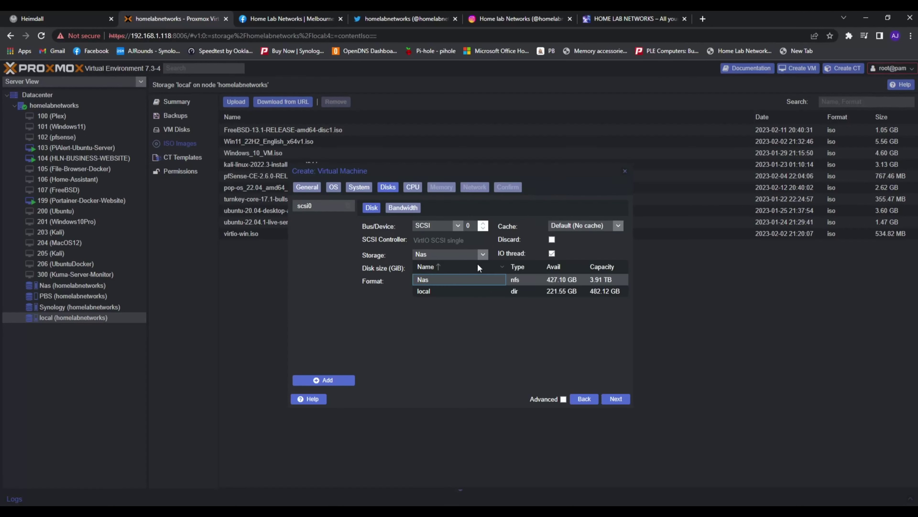
{"action": "left_click", "coordinate": [462, 290]}
{"action": "left_click", "coordinate": [616, 398]}
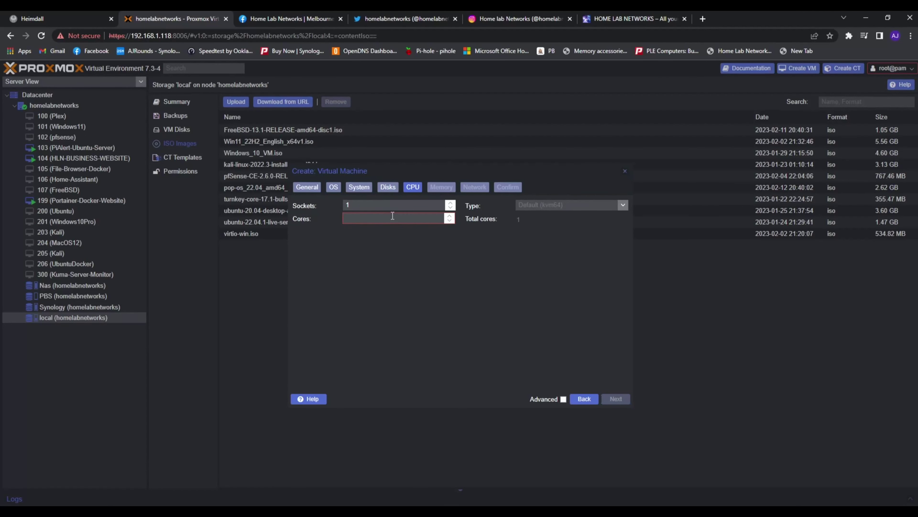
{"action": "type", "text": "3"}
Give the VM 3 cores, 4096 MiB memory and an Intel E1000 NIC, then finish.
{"action": "left_click", "coordinate": [616, 399]}
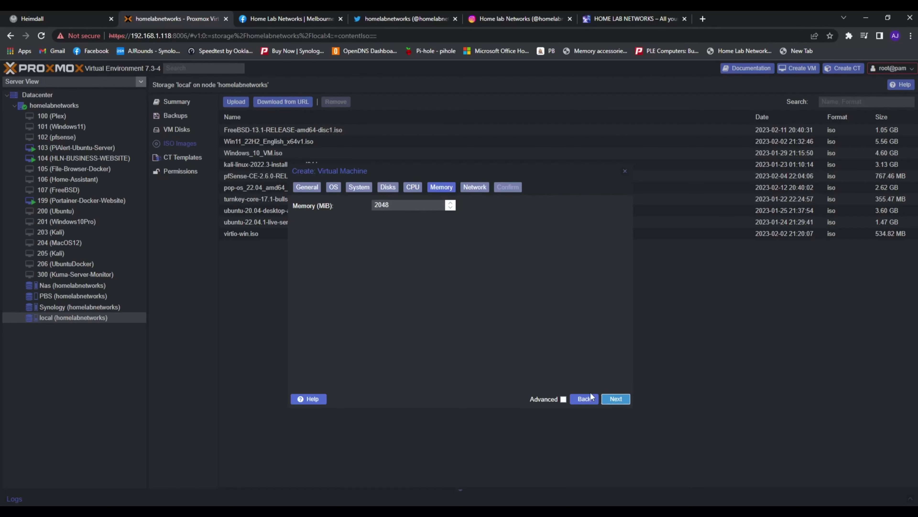
{"action": "left_click", "coordinate": [337, 205]}
{"action": "type", "text": "4096"}
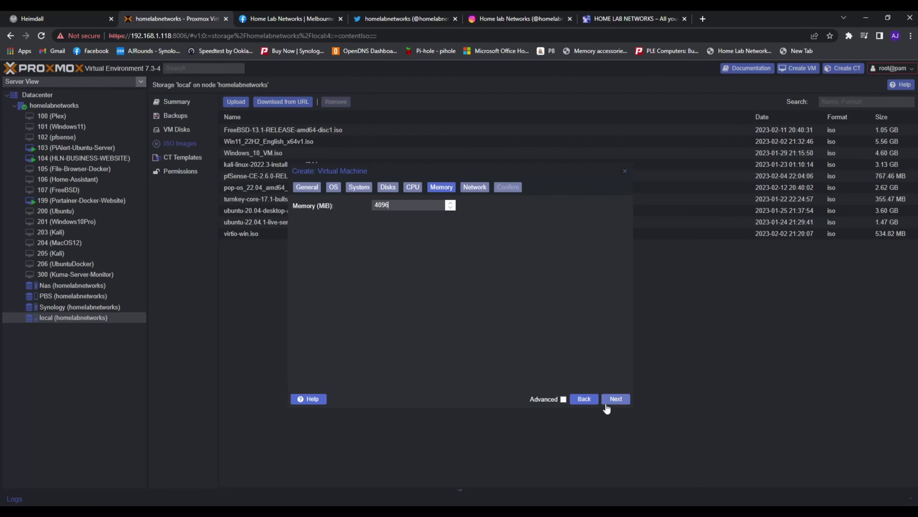
{"action": "left_click", "coordinate": [616, 399]}
{"action": "left_click", "coordinate": [622, 221]}
{"action": "left_click", "coordinate": [542, 232]}
{"action": "left_click", "coordinate": [616, 399]}
{"action": "left_click", "coordinate": [611, 398]}
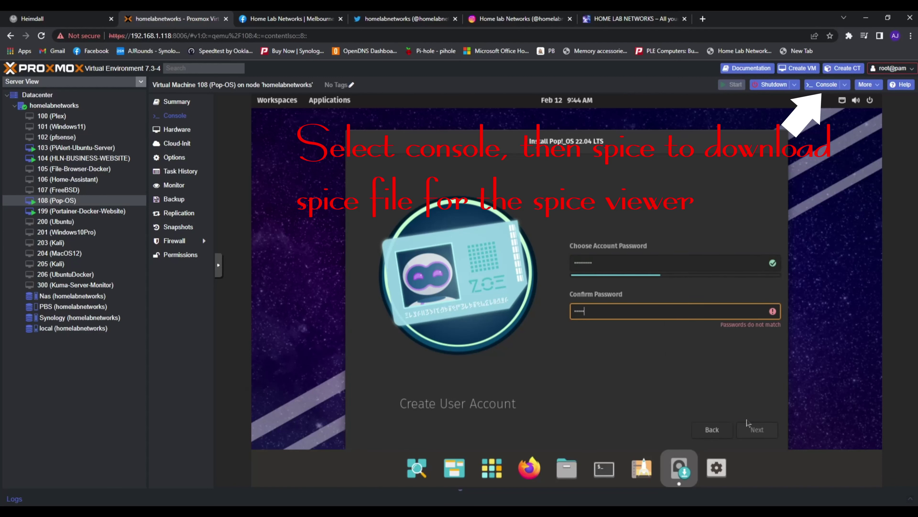
Continue the Pop!_OS installer past the drive encryption screen.
{"action": "left_click", "coordinate": [747, 430]}
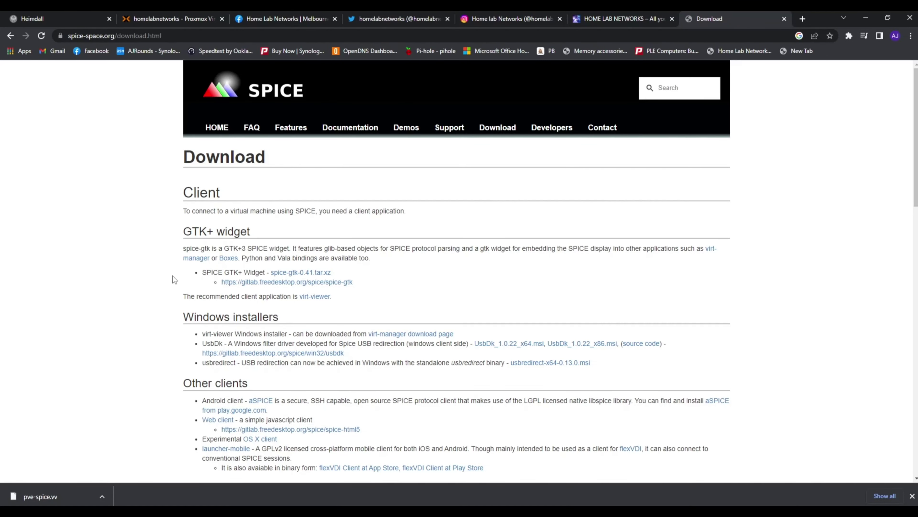
Change the Pop-OS VM's display graphic card to SPICE.
{"action": "scroll", "coordinate": [124, 200], "scroll_direction": "down", "scroll_amount": 3}
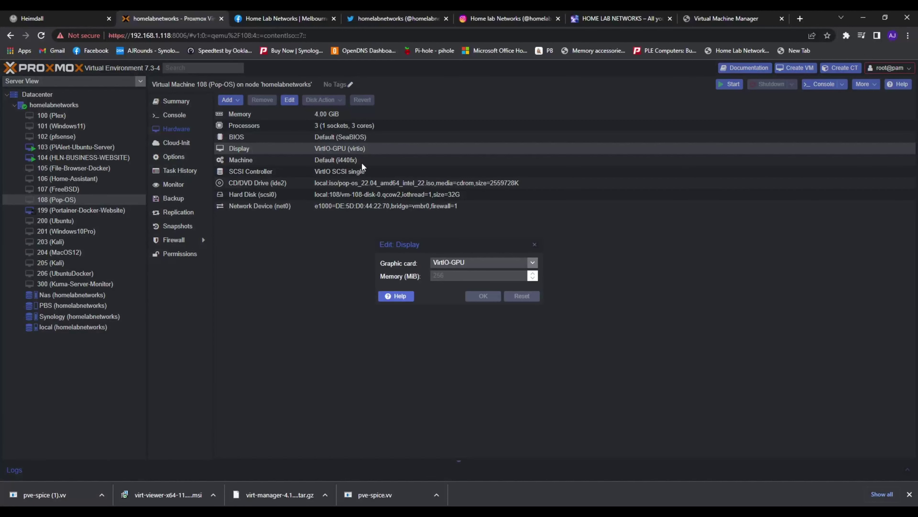
{"action": "left_click", "coordinate": [532, 264]}
{"action": "left_click", "coordinate": [470, 301]}
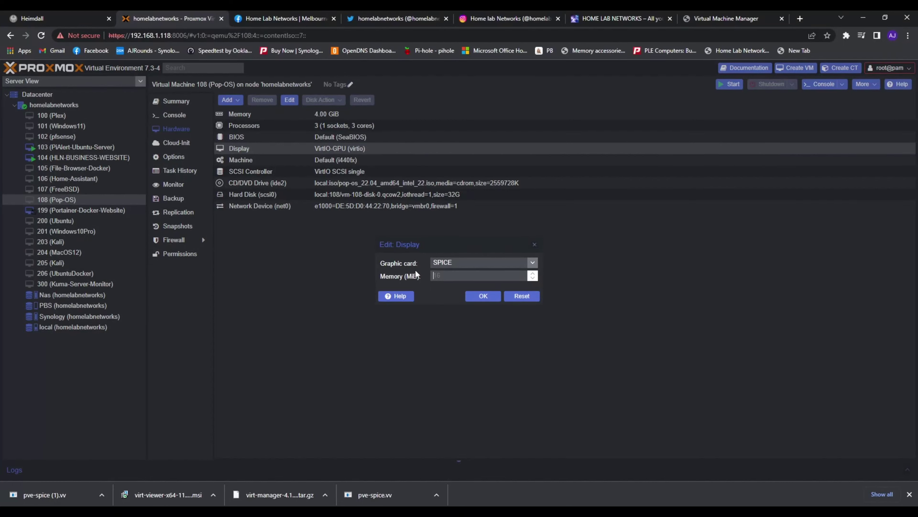
{"action": "type", "text": "125"}
{"action": "left_click", "coordinate": [480, 301]}
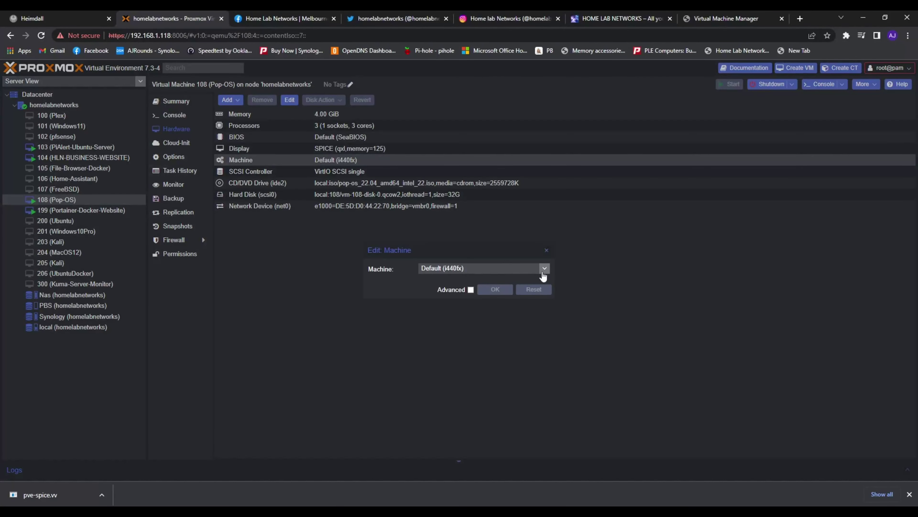
Change the VM's machine type to q35.
{"action": "left_click", "coordinate": [544, 273]}
{"action": "left_click", "coordinate": [486, 287]}
{"action": "left_click", "coordinate": [494, 289]}
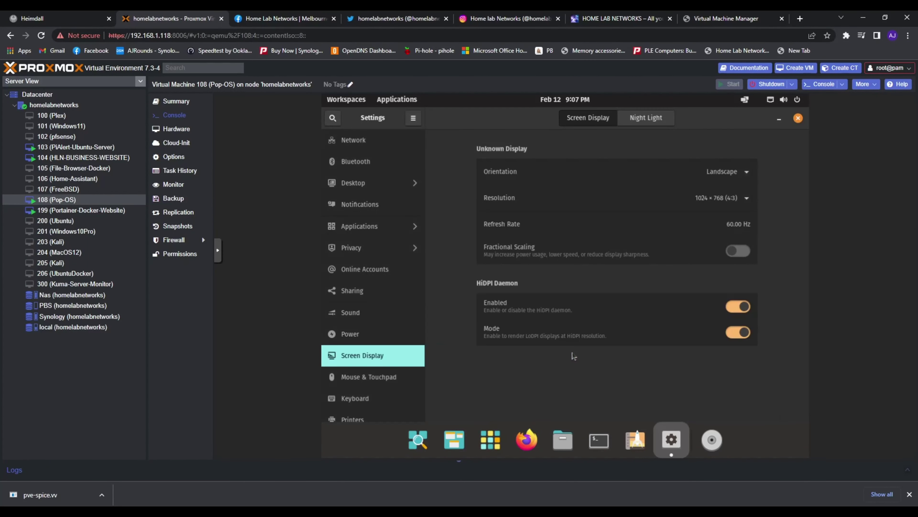
Set the Pop!_OS guest resolution to 1920×1080 and keep the change.
{"action": "left_click", "coordinate": [734, 202]}
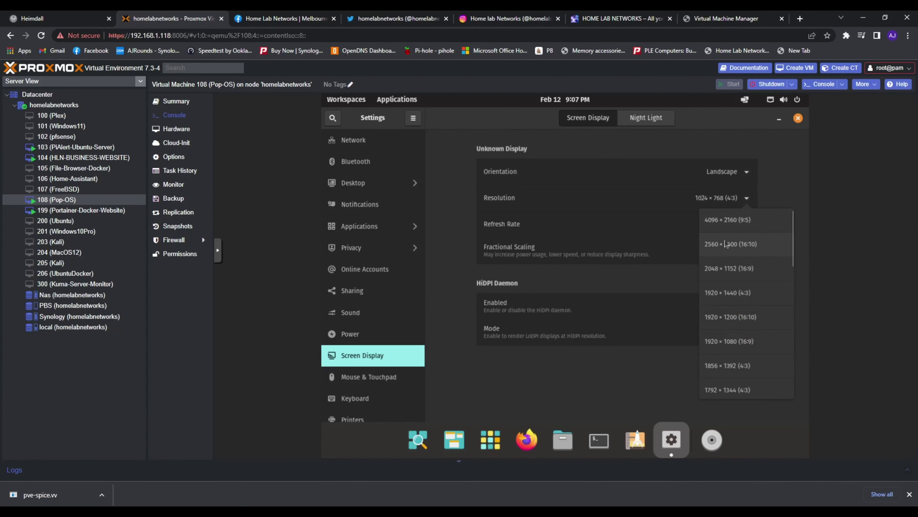
{"action": "left_click", "coordinate": [725, 343]}
{"action": "left_click", "coordinate": [785, 121]}
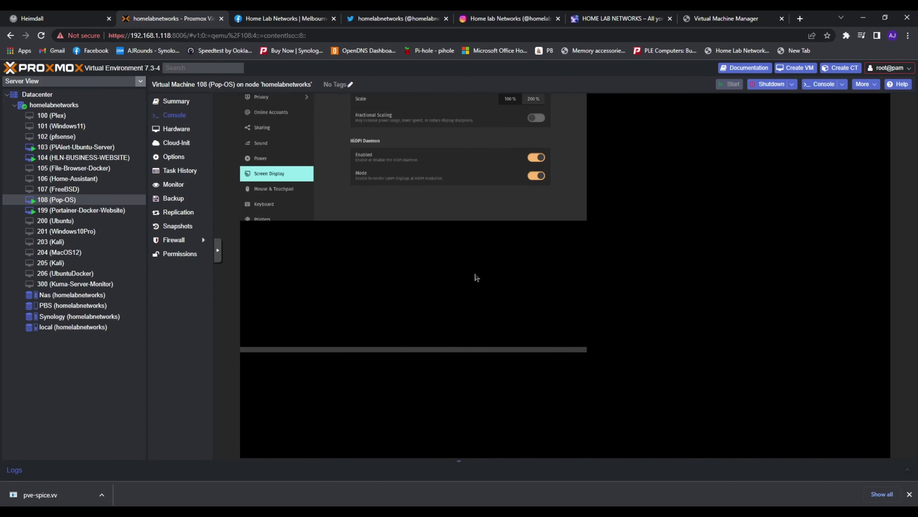
{"action": "left_click", "coordinate": [587, 302]}
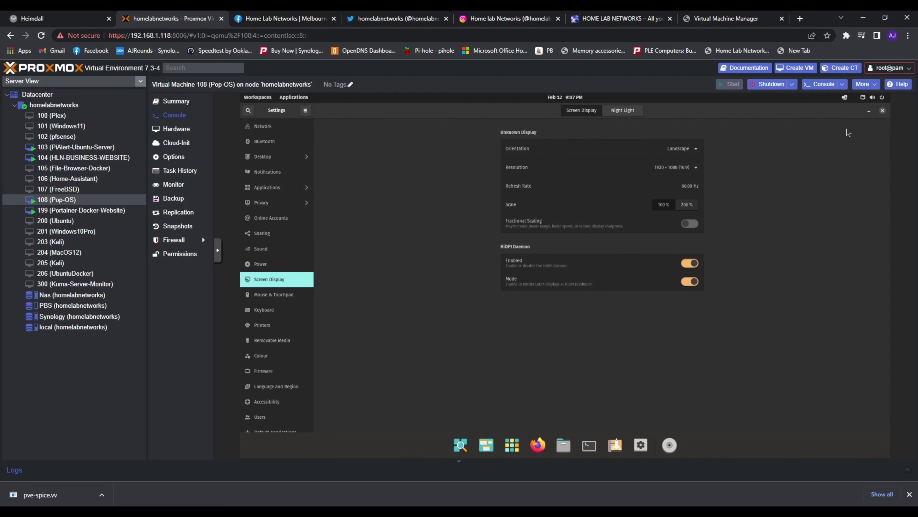
Close the Pop!_OS settings window and download a SPICE connection file for the VM.
{"action": "left_click", "coordinate": [882, 110]}
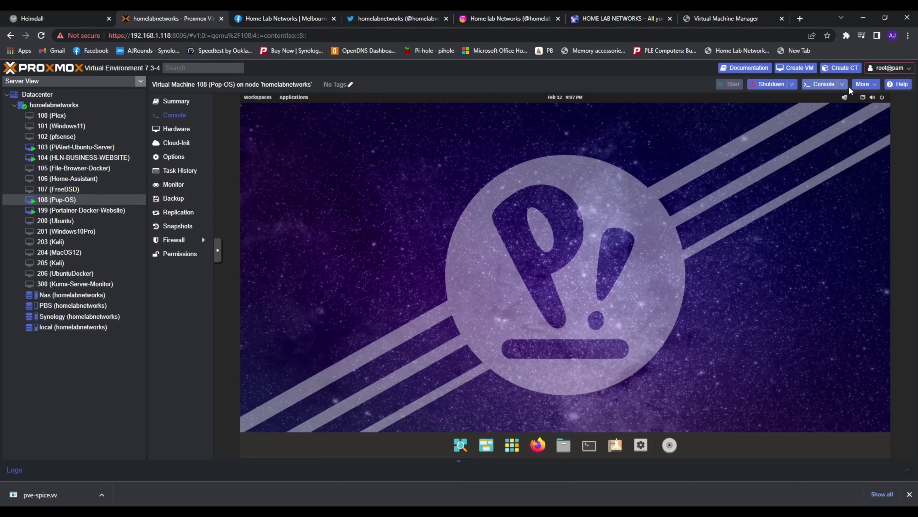
{"action": "left_click", "coordinate": [842, 84]}
{"action": "left_click", "coordinate": [828, 107]}
Open the downloaded pve-spice.vv file in Remote Viewer and make the viewer fullscreen.
{"action": "left_click", "coordinate": [96, 491]}
{"action": "left_click", "coordinate": [70, 495]}
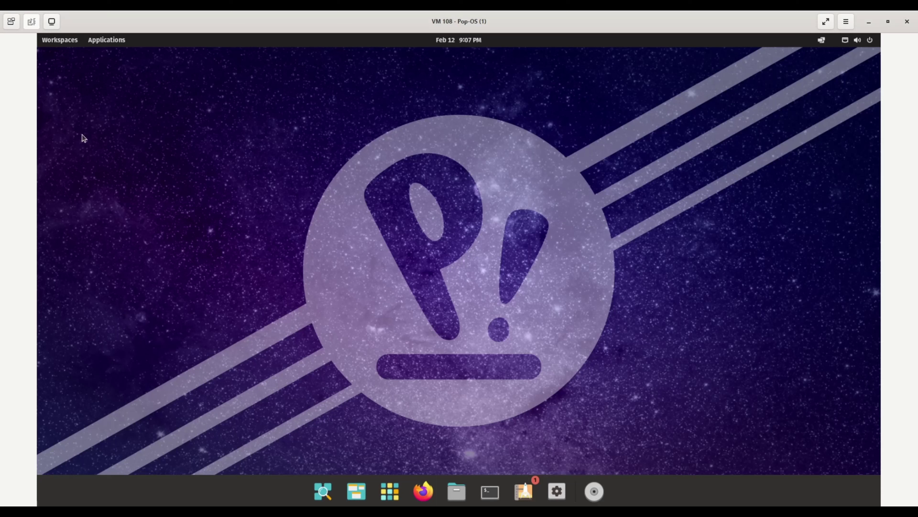
{"action": "right_click", "coordinate": [87, 138]}
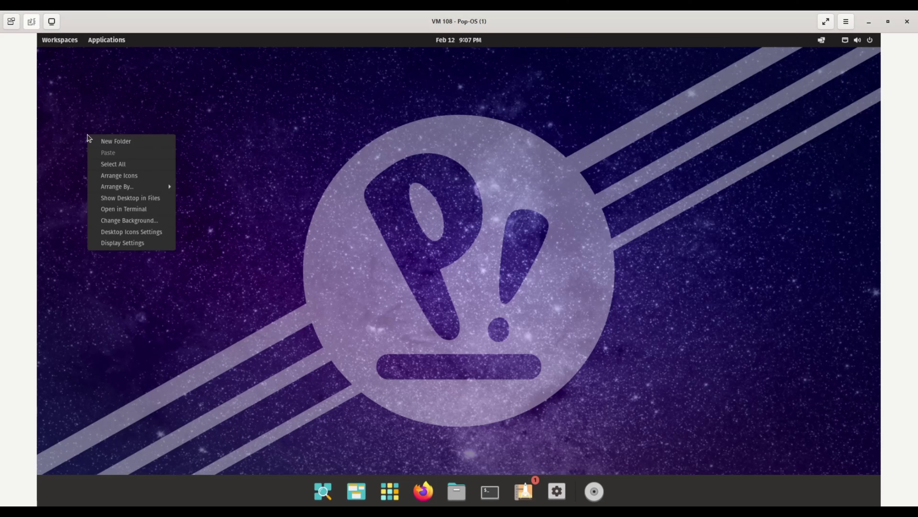
{"action": "left_click", "coordinate": [248, 156]}
{"action": "left_click", "coordinate": [825, 21]}
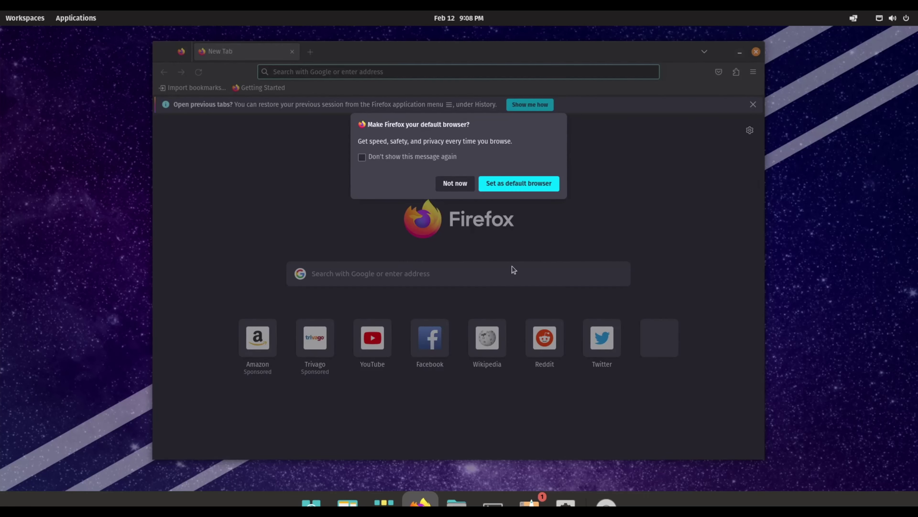
Dismiss Firefox's default-browser prompt and load youtube.com.
{"action": "left_click", "coordinate": [454, 182]}
{"action": "left_click", "coordinate": [408, 71]}
{"action": "type", "text": "youtube.com"}
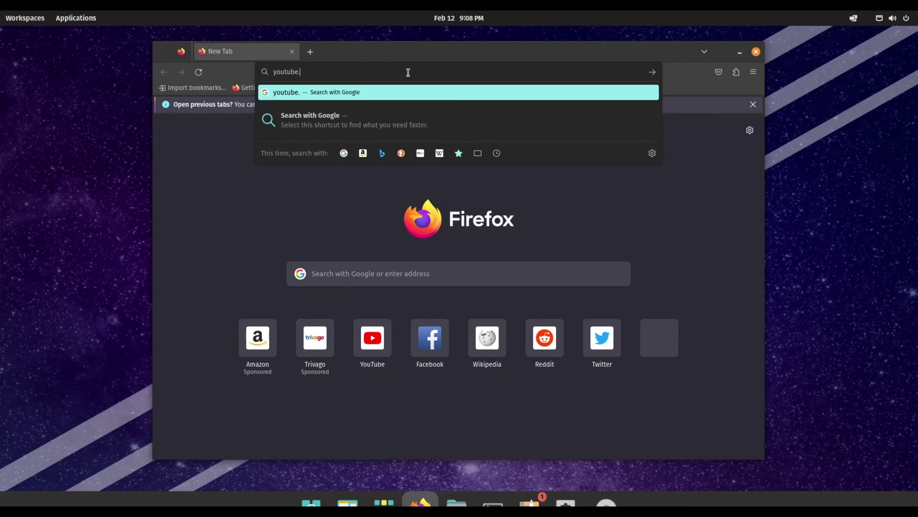
{"action": "key", "text": "Return"}
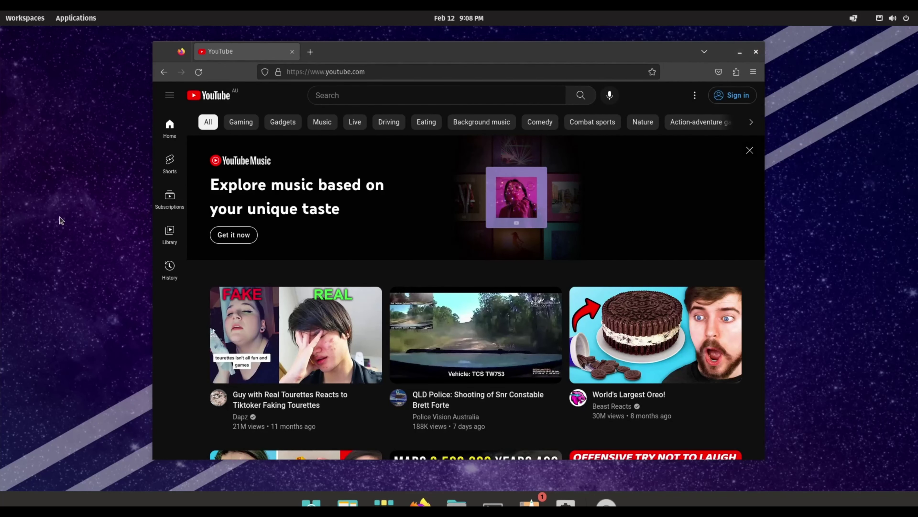
{"action": "left_click", "coordinate": [22, 19]}
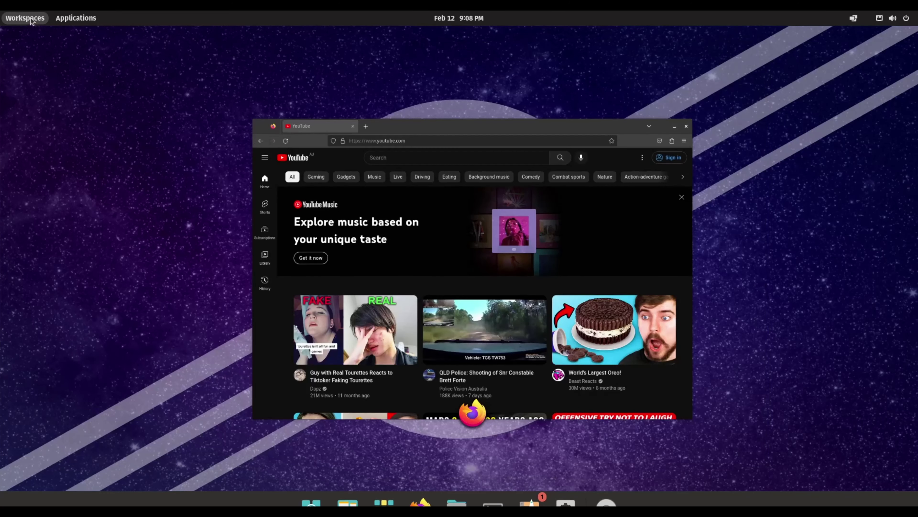
Scroll the results, open Home Lab Tour | Networking 101, then the Macintosh in a Virtual Machine video.
{"action": "left_click", "coordinate": [32, 20]}
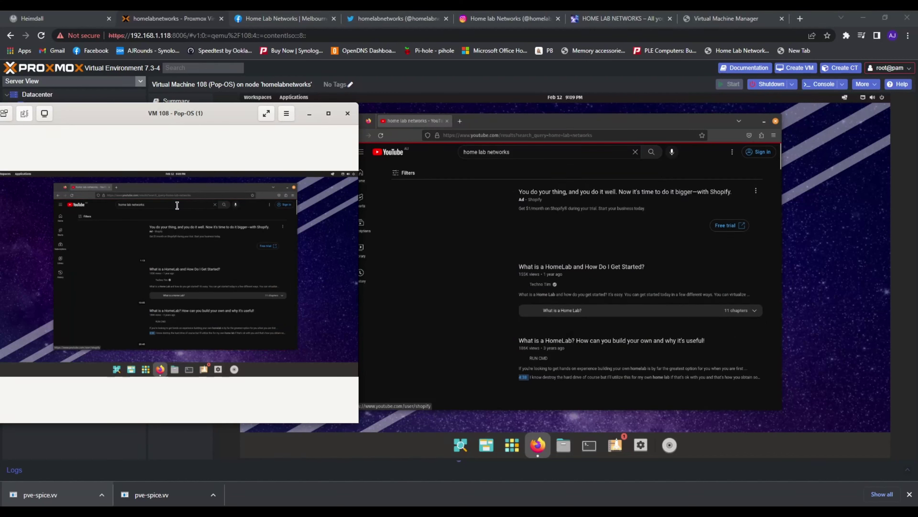
{"action": "scroll", "coordinate": [191, 269], "scroll_direction": "down", "scroll_amount": 3}
{"action": "scroll", "coordinate": [190, 268], "scroll_direction": "down", "scroll_amount": 4}
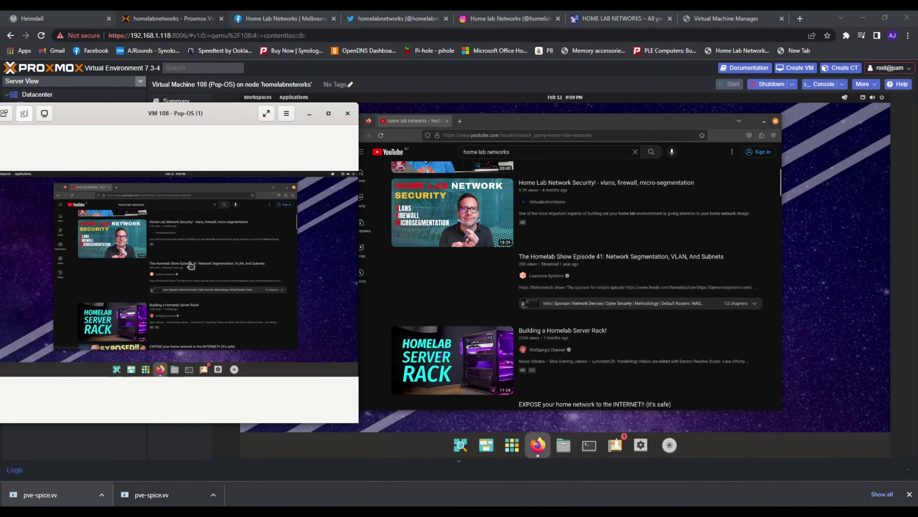
{"action": "scroll", "coordinate": [190, 266], "scroll_direction": "down", "scroll_amount": 3}
{"action": "scroll", "coordinate": [191, 266], "scroll_direction": "down", "scroll_amount": 3}
{"action": "scroll", "coordinate": [163, 260], "scroll_direction": "down", "scroll_amount": 3}
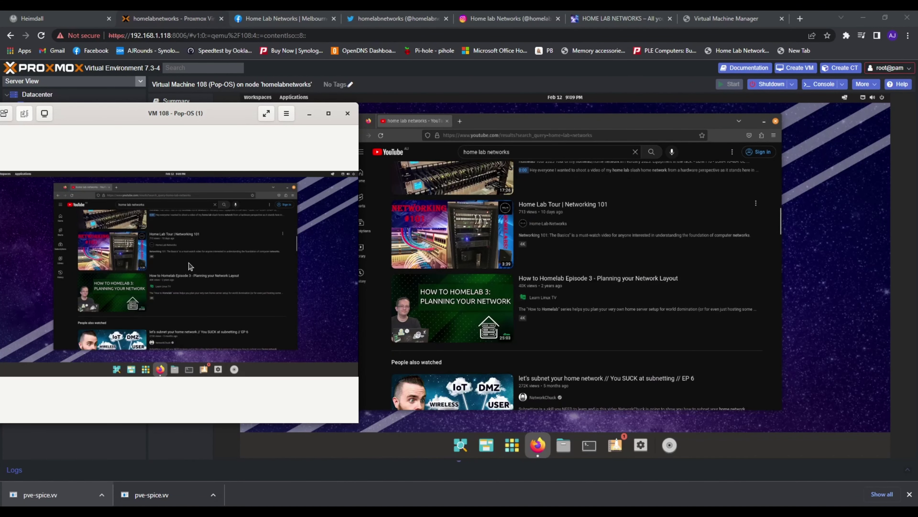
{"action": "left_click", "coordinate": [472, 241]}
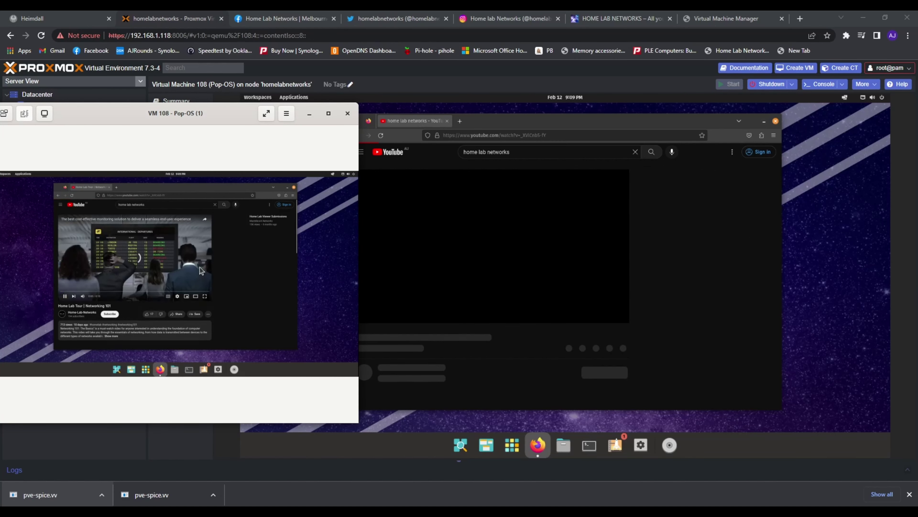
{"action": "left_click", "coordinate": [400, 343]}
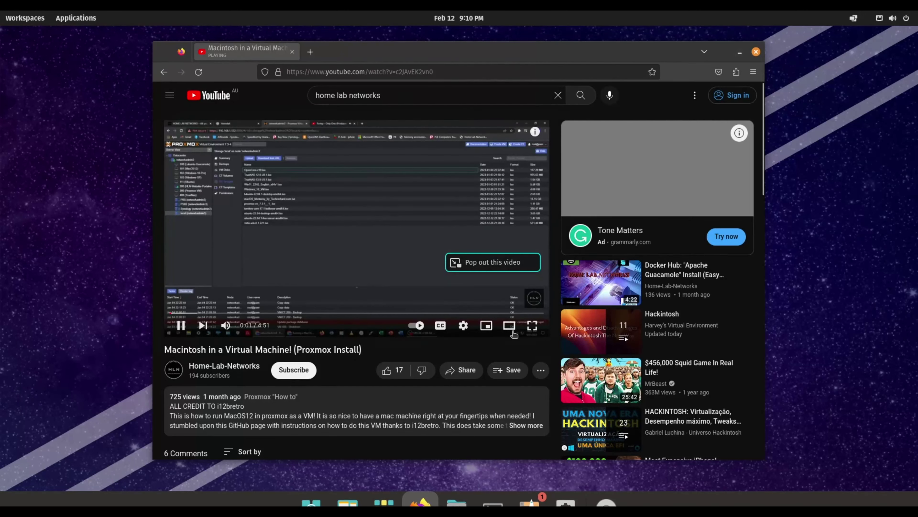
Switch the playing video's quality to a different, higher resolution.
{"action": "left_click", "coordinate": [465, 325]}
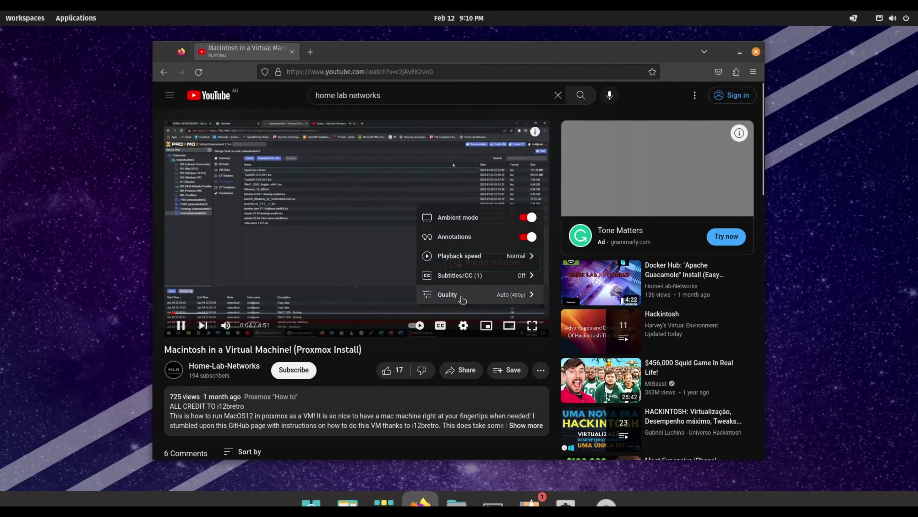
{"action": "left_click", "coordinate": [465, 295]}
{"action": "left_click", "coordinate": [466, 213]}
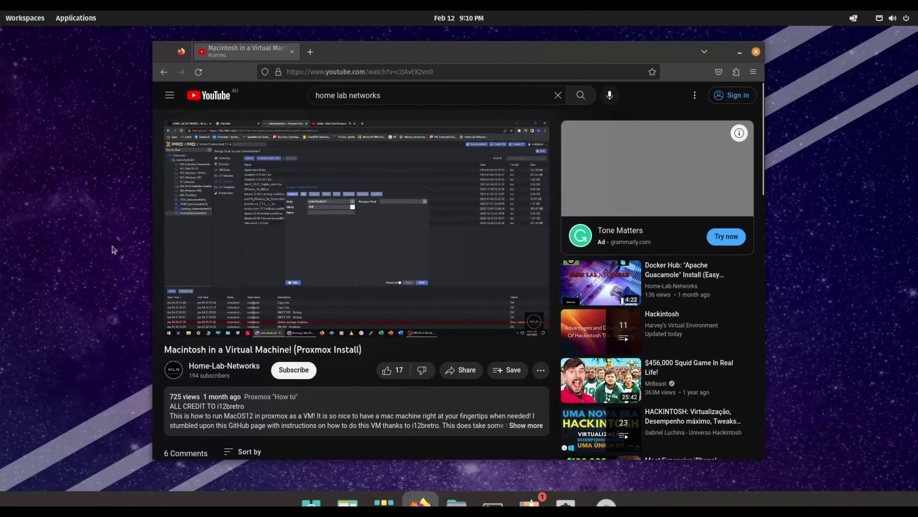